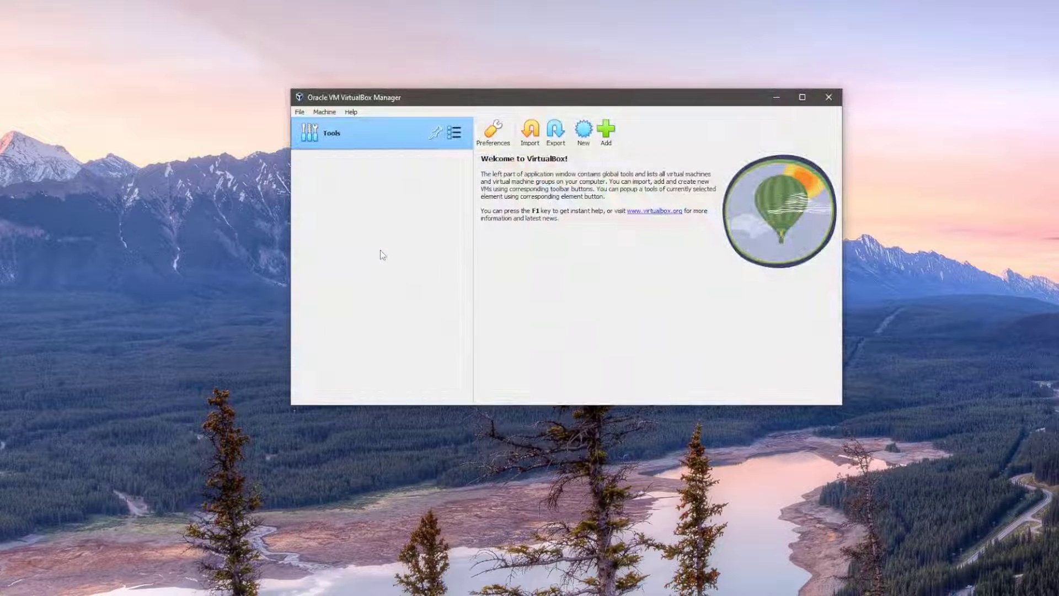
Define a new VM named 'Home Assistant' with type Linux and version Other Linux (64-bit)
left_click(583, 135)
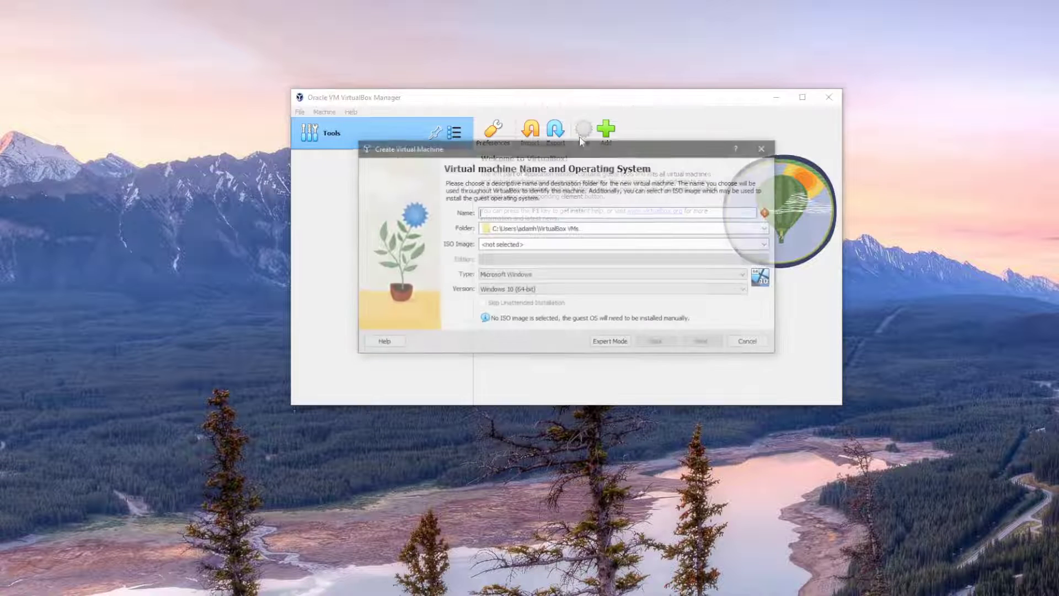
type("Hom")
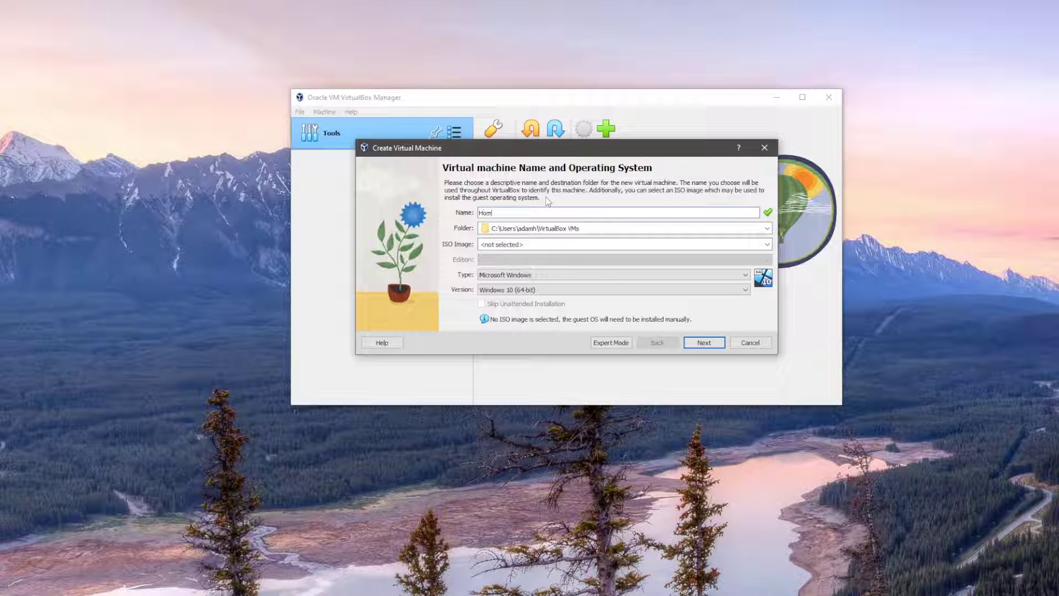
type("e Assistant")
left_click(564, 276)
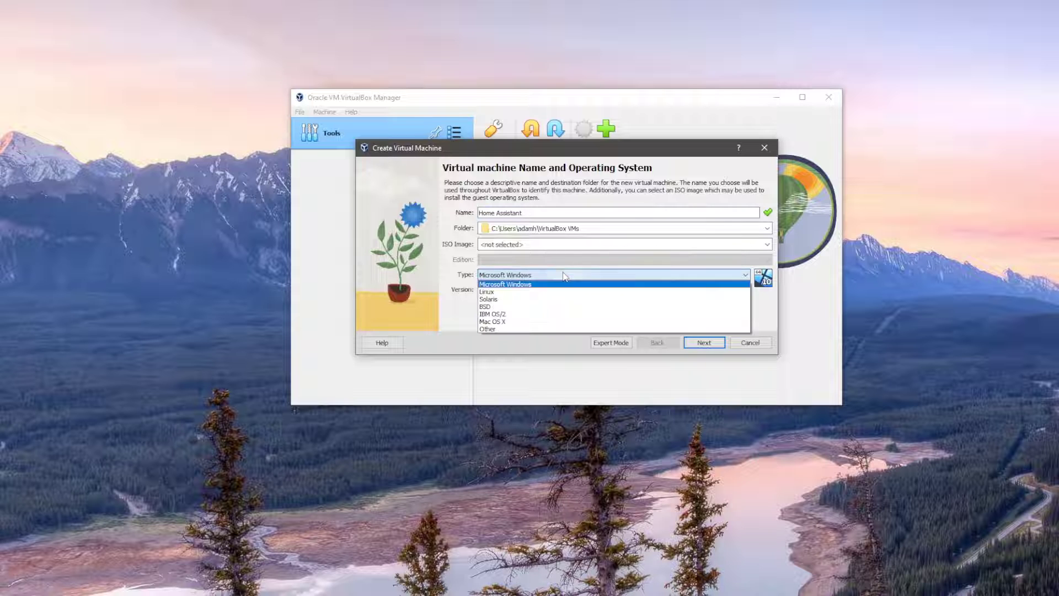
left_click(563, 291)
left_click(567, 290)
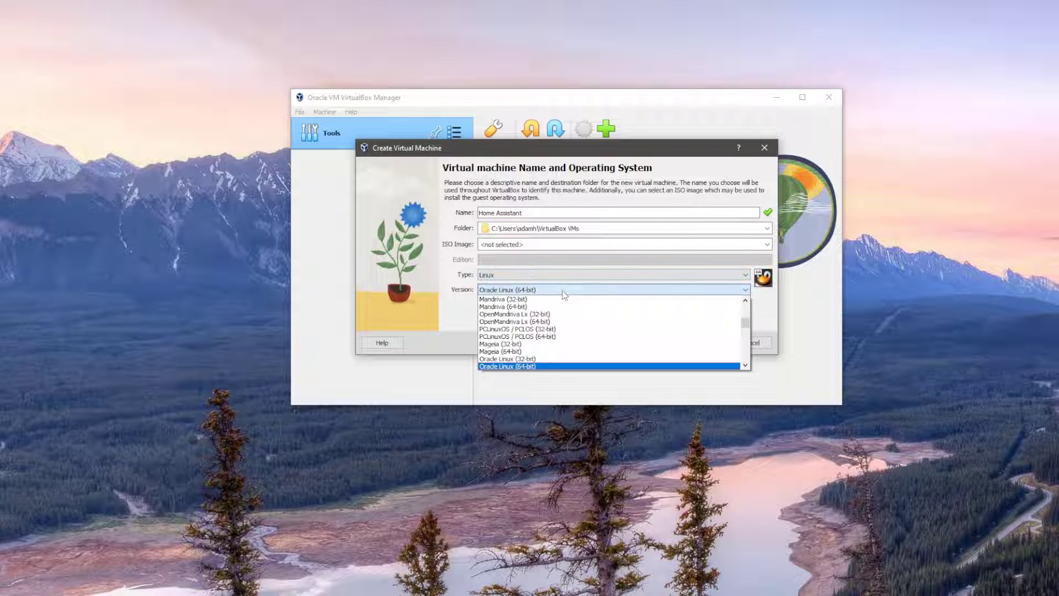
scroll(562, 322, "down", 10)
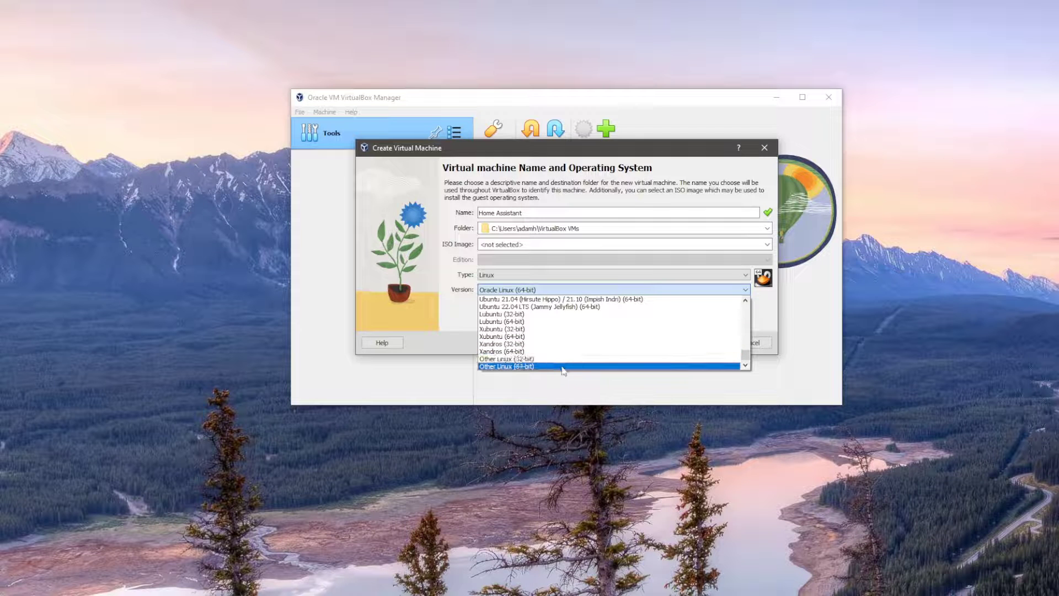
left_click(563, 368)
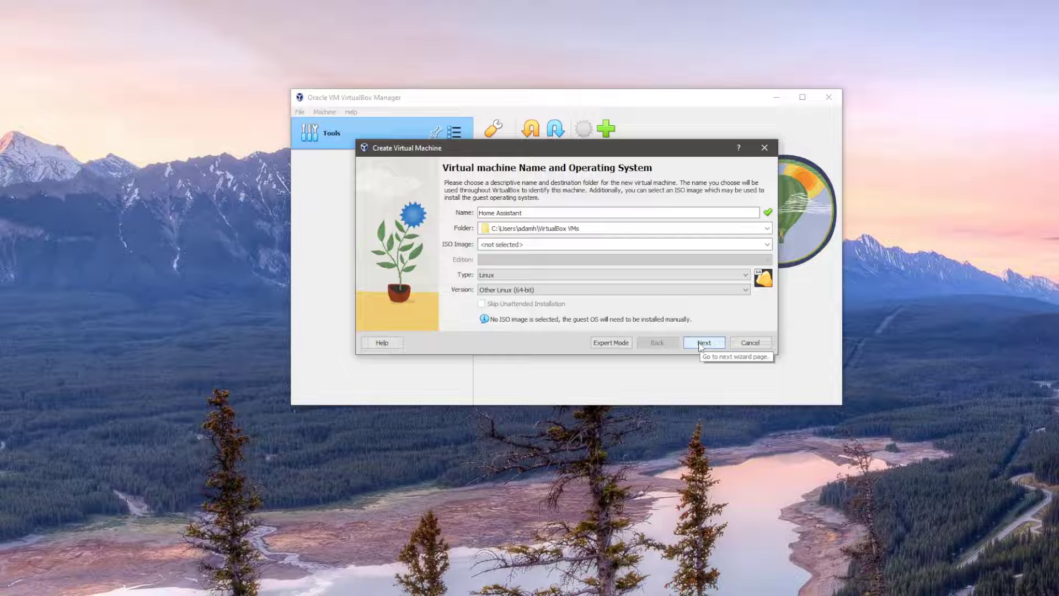
left_click(700, 345)
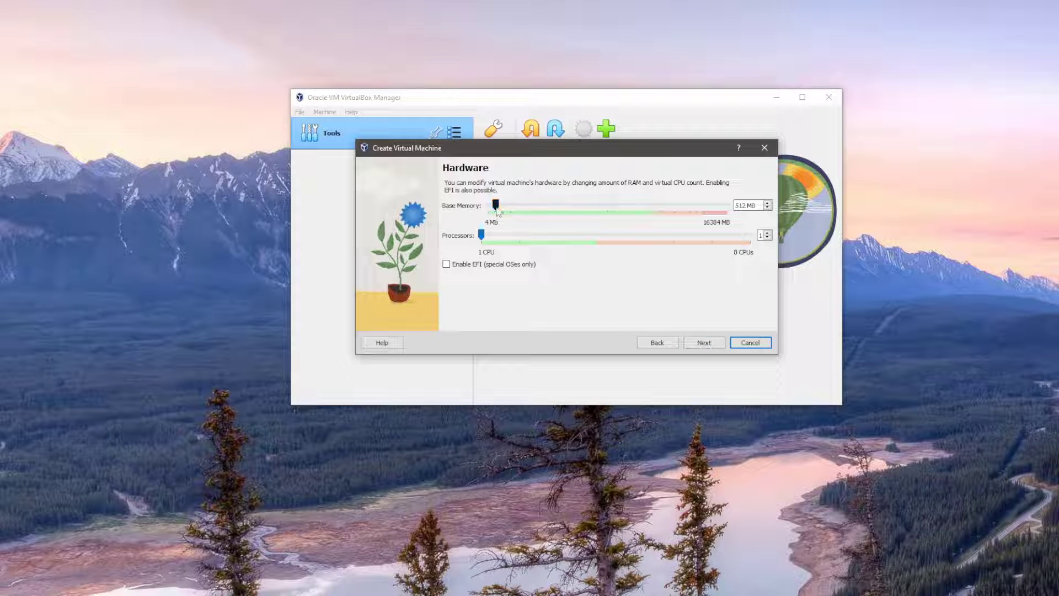
Give the VM 1024 MB base memory and choose to use an existing virtual hard disk file
left_click_drag(497, 209, 505, 243)
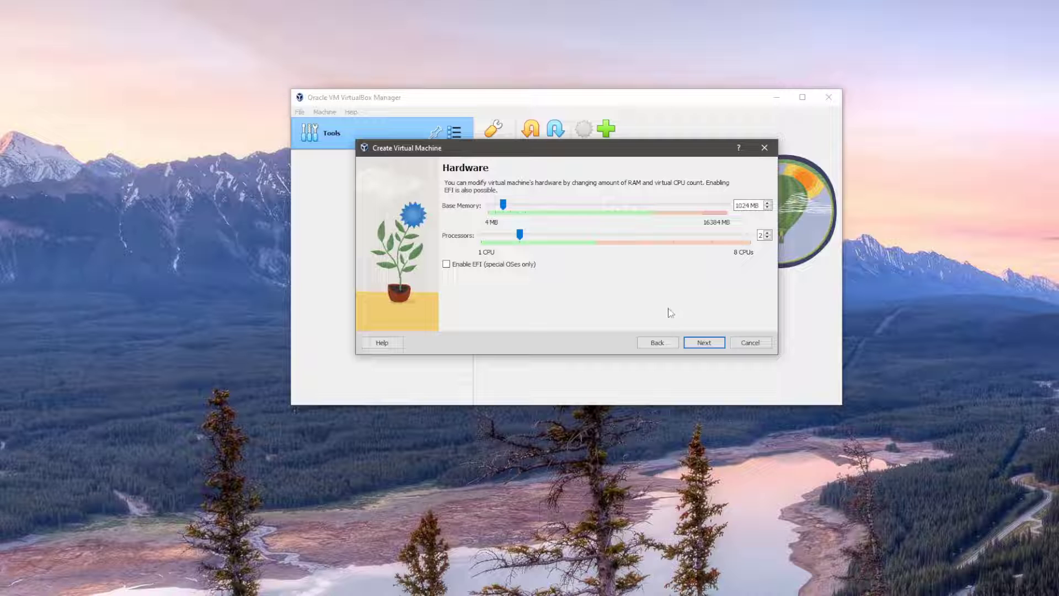
left_click(704, 343)
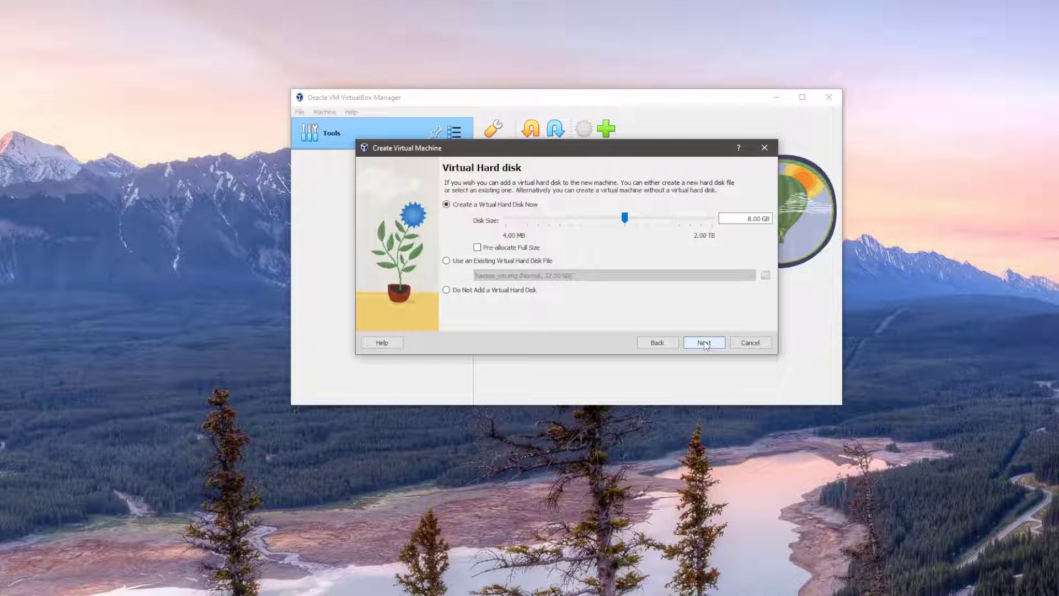
left_click(506, 261)
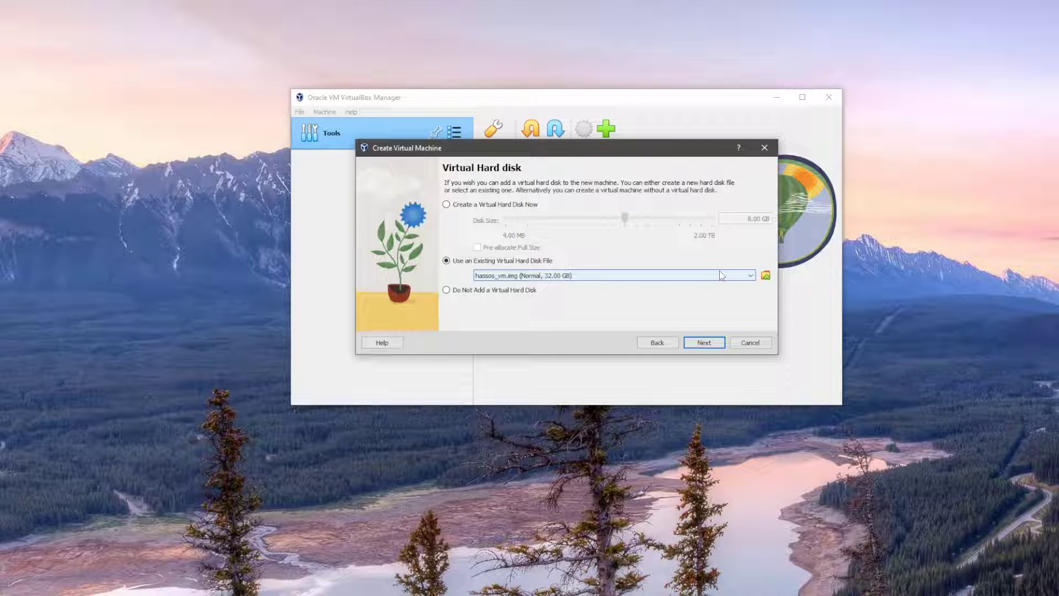
left_click(765, 275)
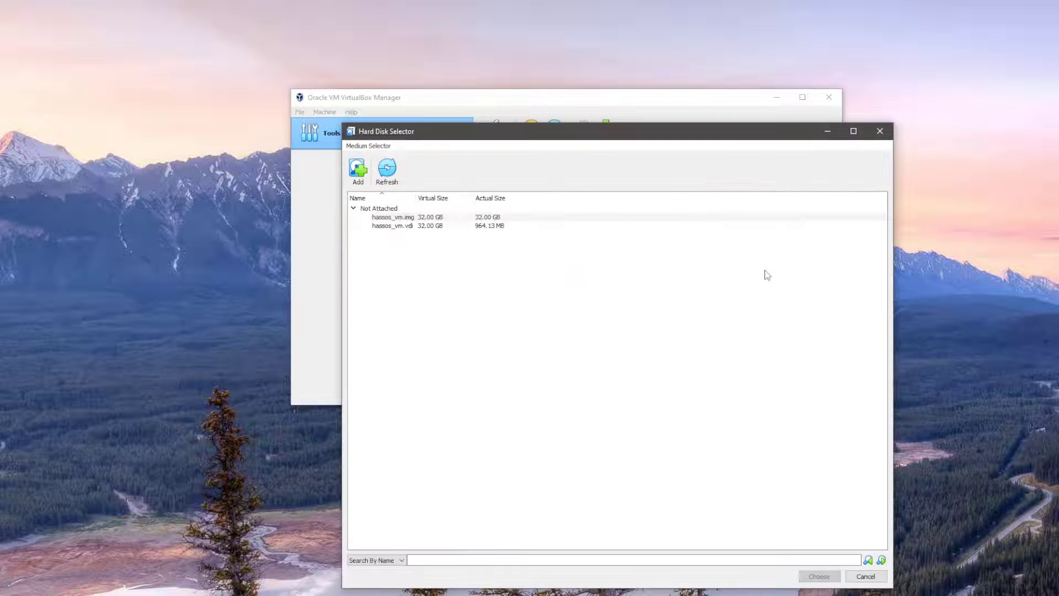
Add haos_ova-9.4.vdi from the Z- Home Assistant Files folder and choose it as the disk
left_click(359, 171)
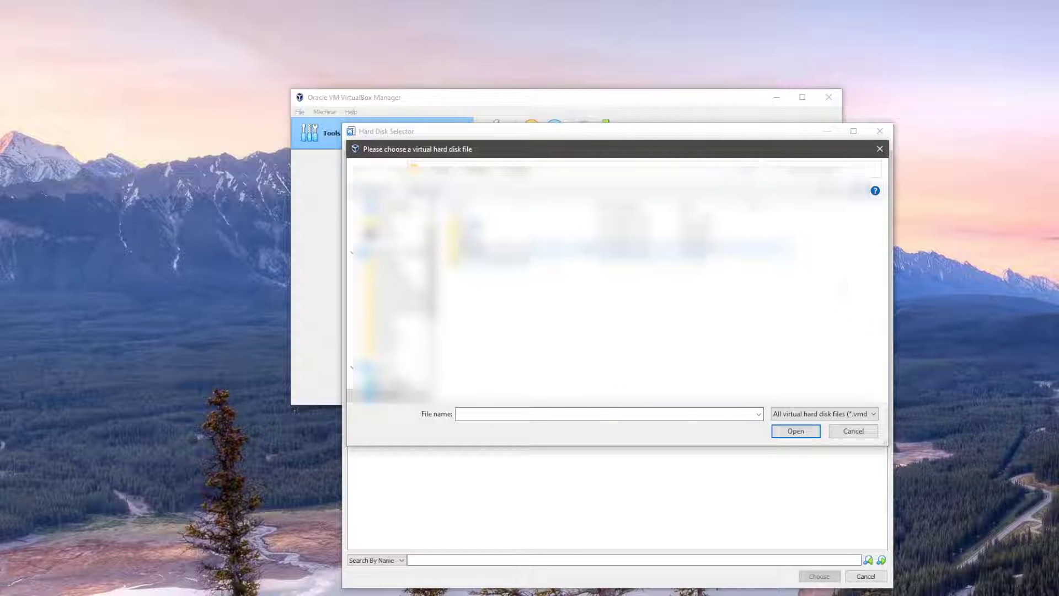
double_click(488, 258)
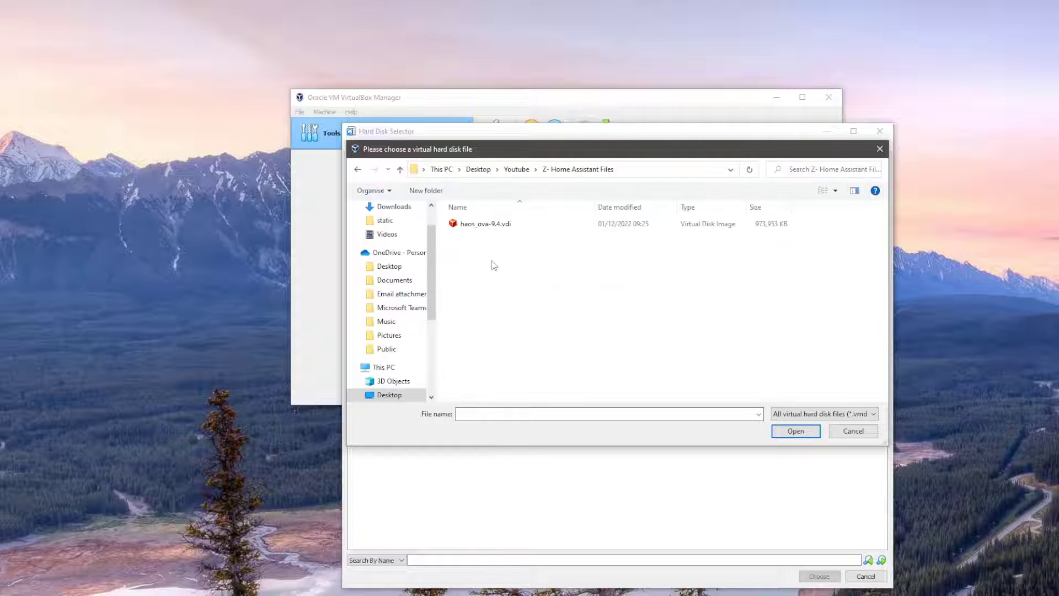
left_click(486, 226)
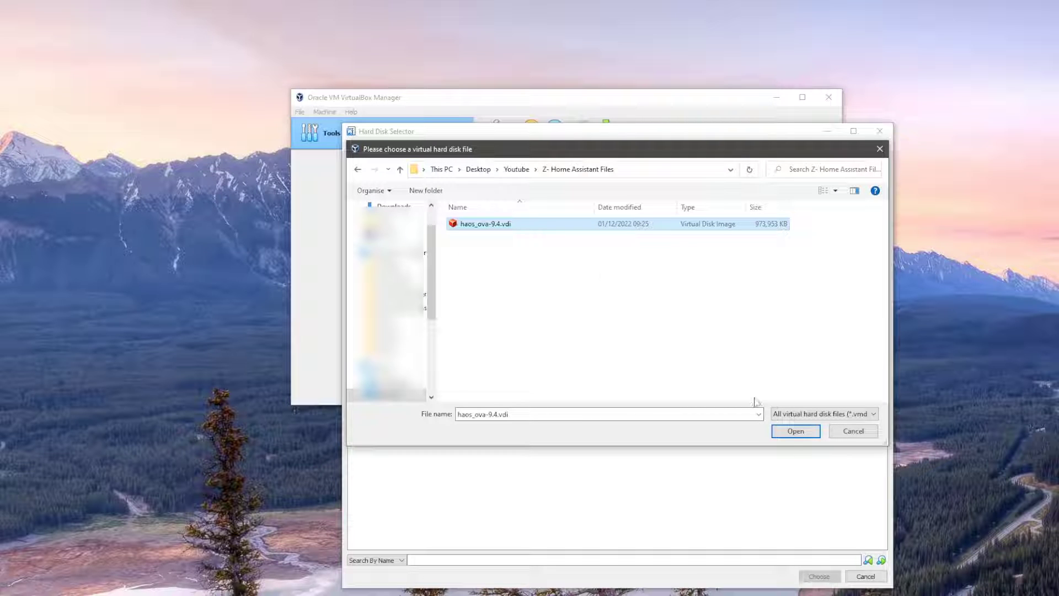
left_click(794, 432)
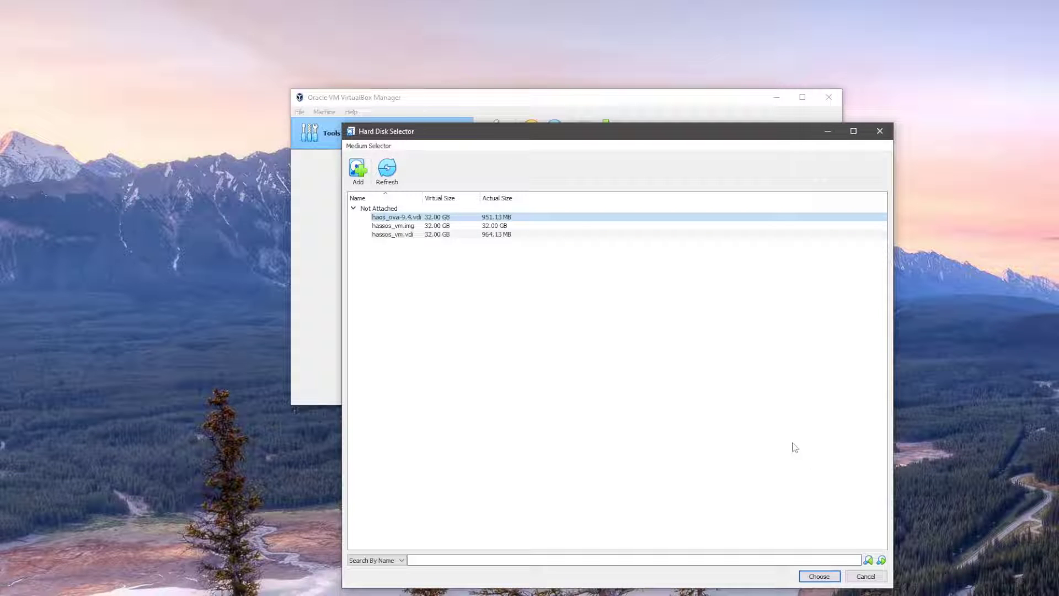
left_click(819, 576)
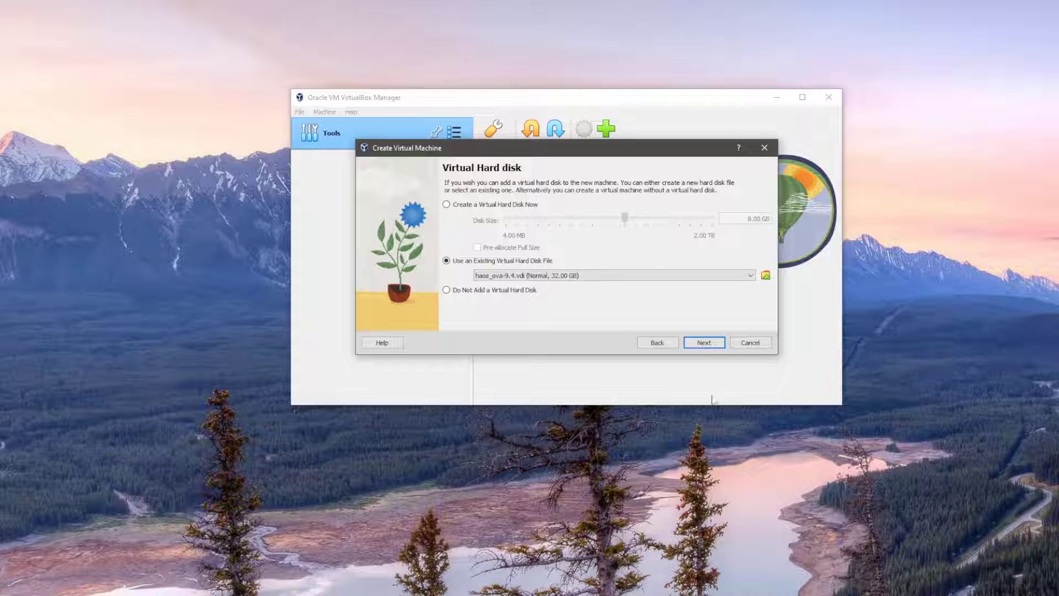
Review the summary and create the Home Assistant VM with 1024 MB, 2 processors and haos_ova-9.4.vdi
left_click(706, 343)
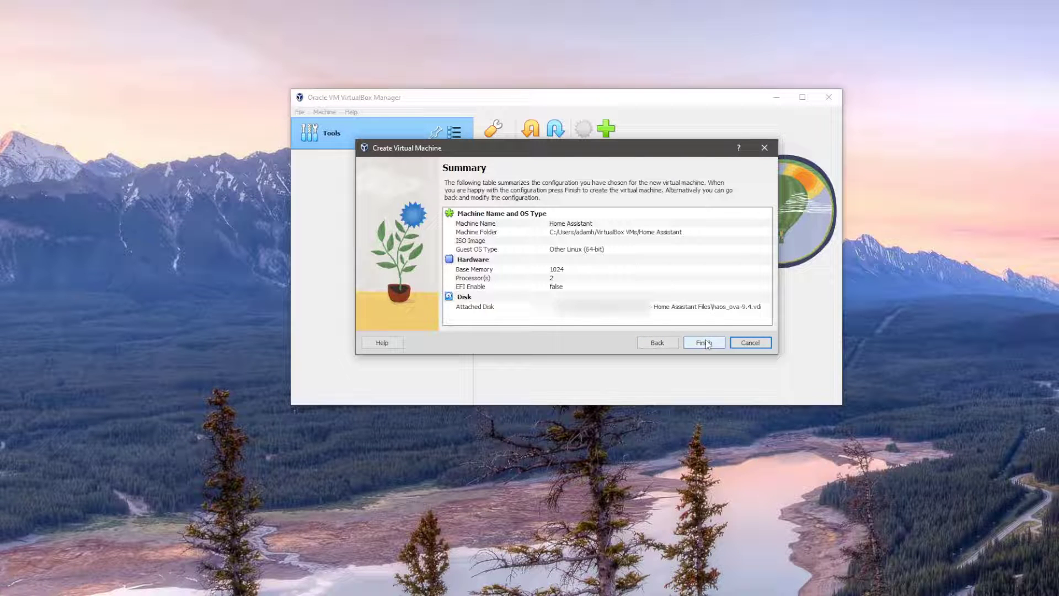
left_click(707, 343)
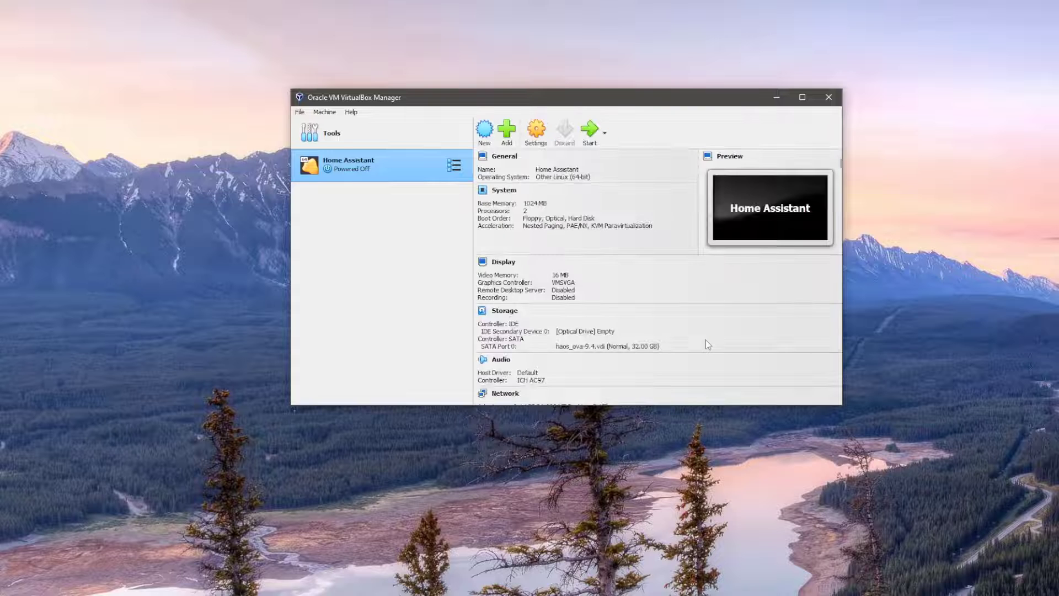
Set the Home Assistant VM's Adapter 1 to Bridged Adapter on the Intel Ethernet connection and save
left_click(542, 143)
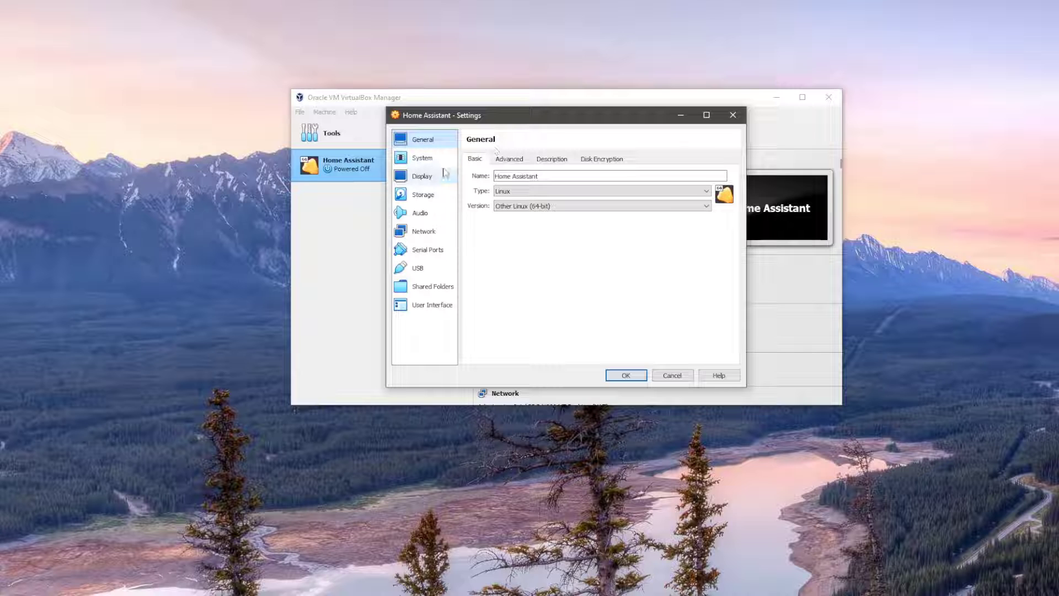
left_click(425, 161)
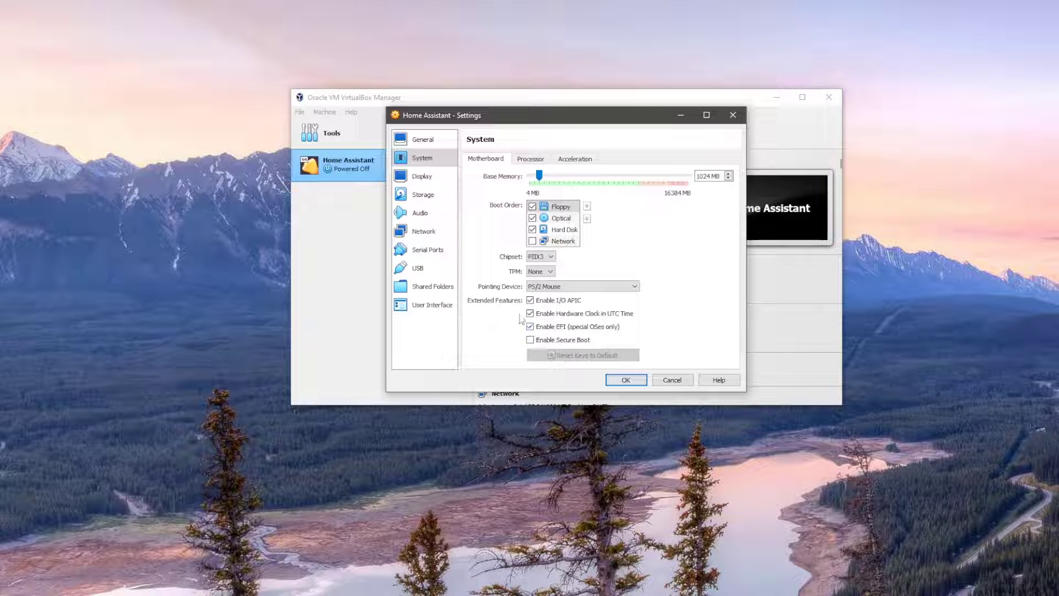
left_click(444, 237)
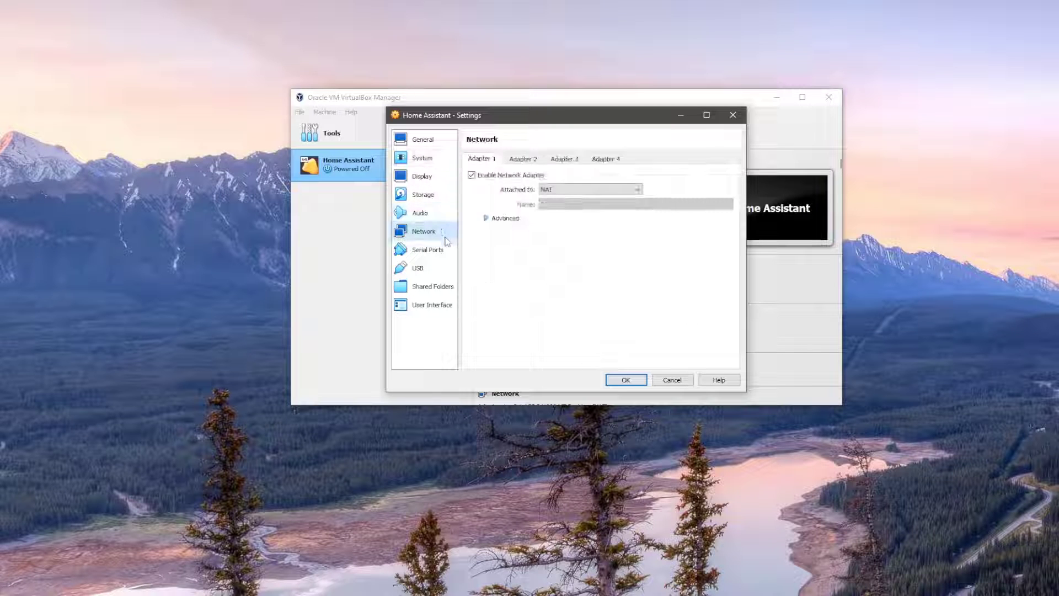
left_click(551, 192)
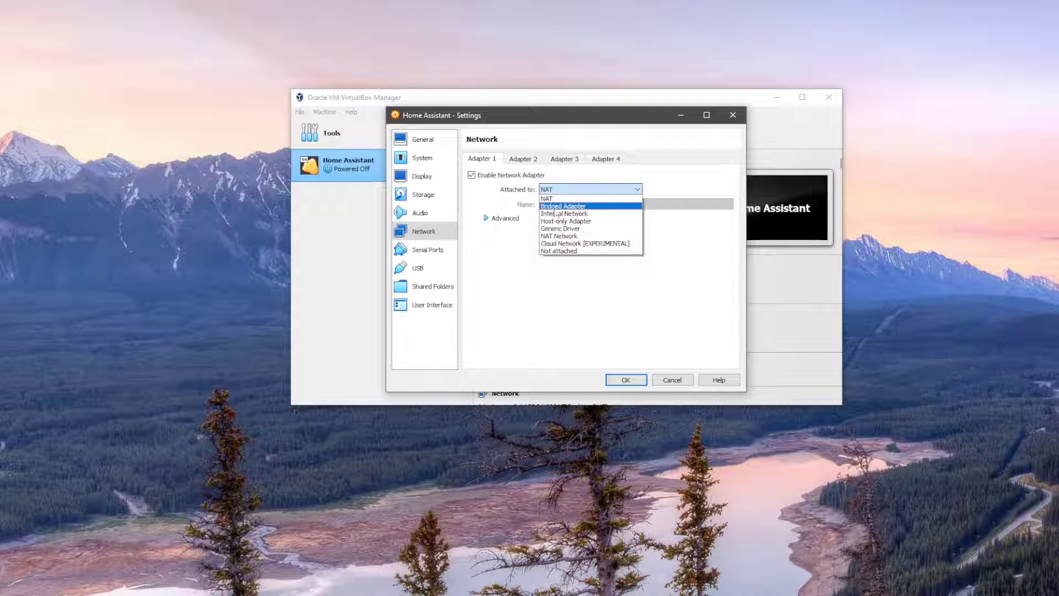
left_click(588, 207)
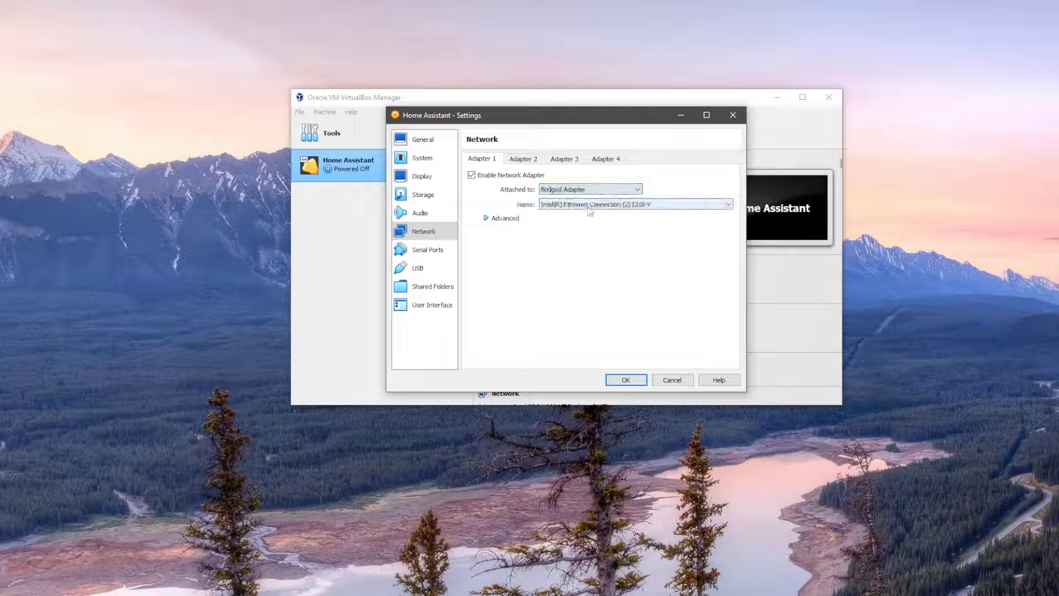
left_click(622, 379)
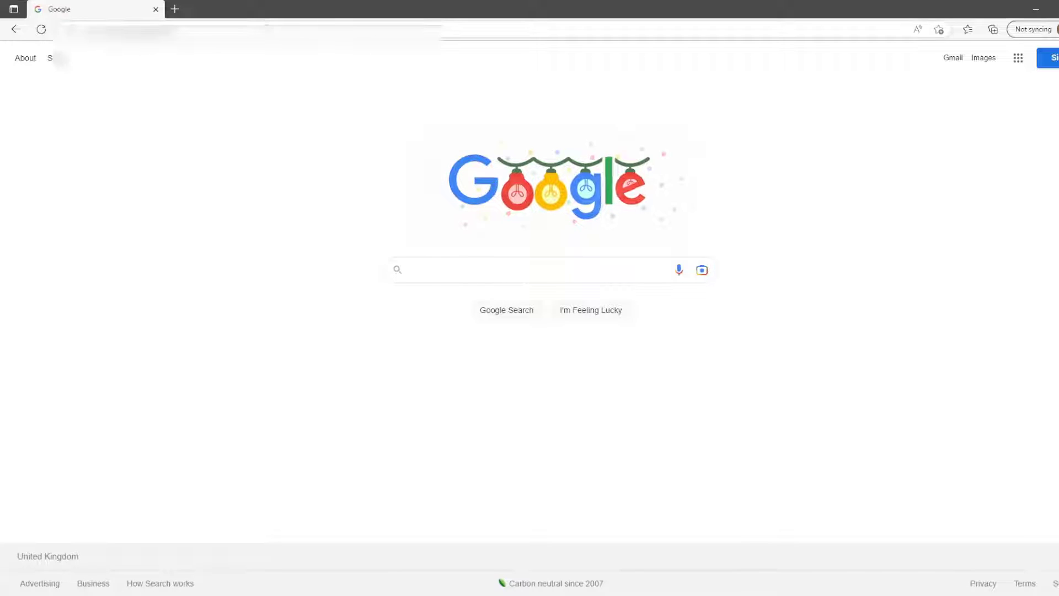
key("ctrl+l")
type("ma")
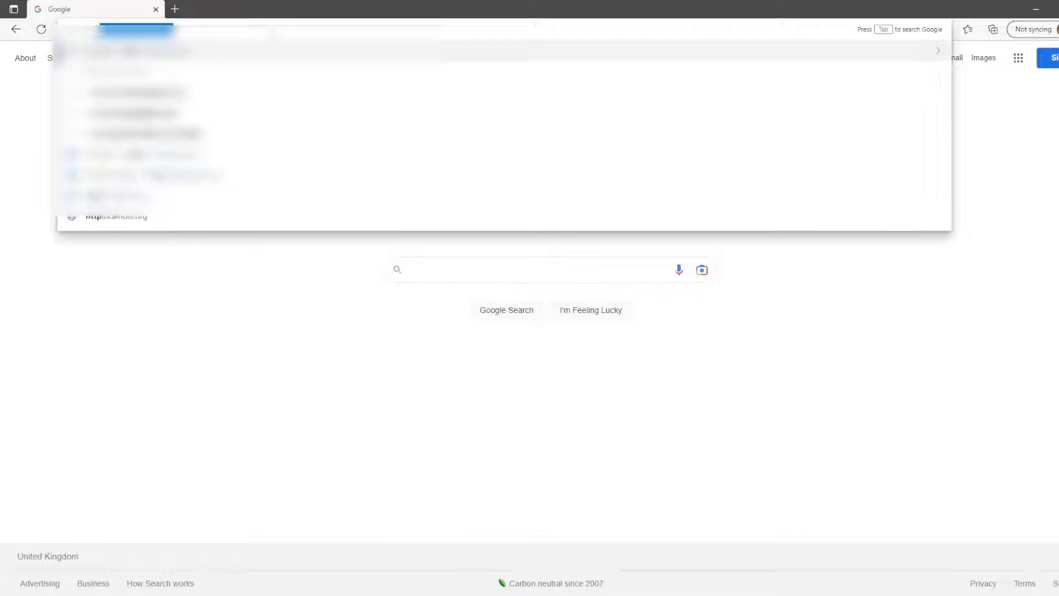
type("il")
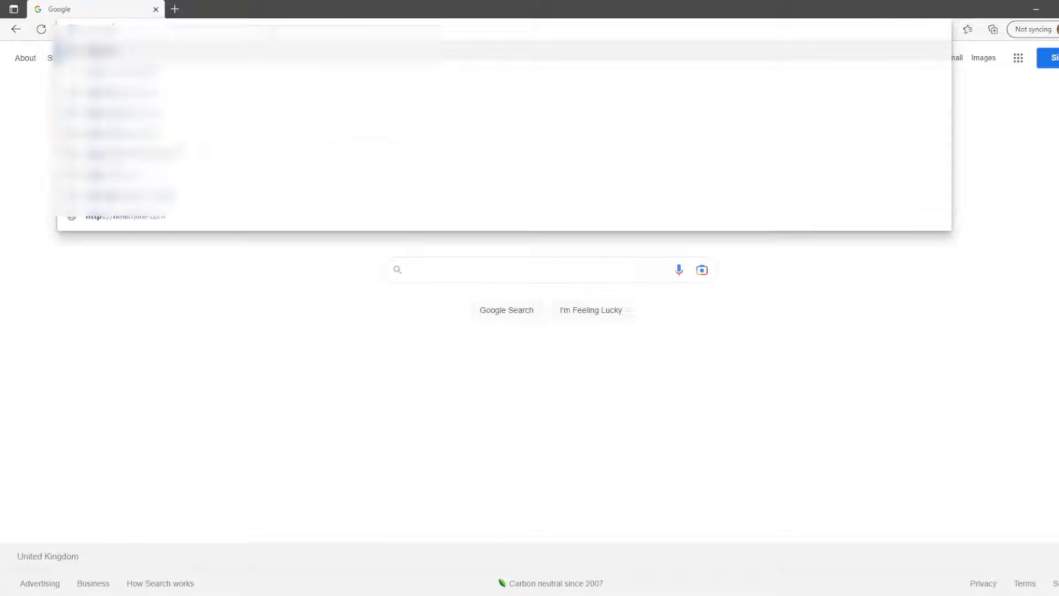
type("ssista")
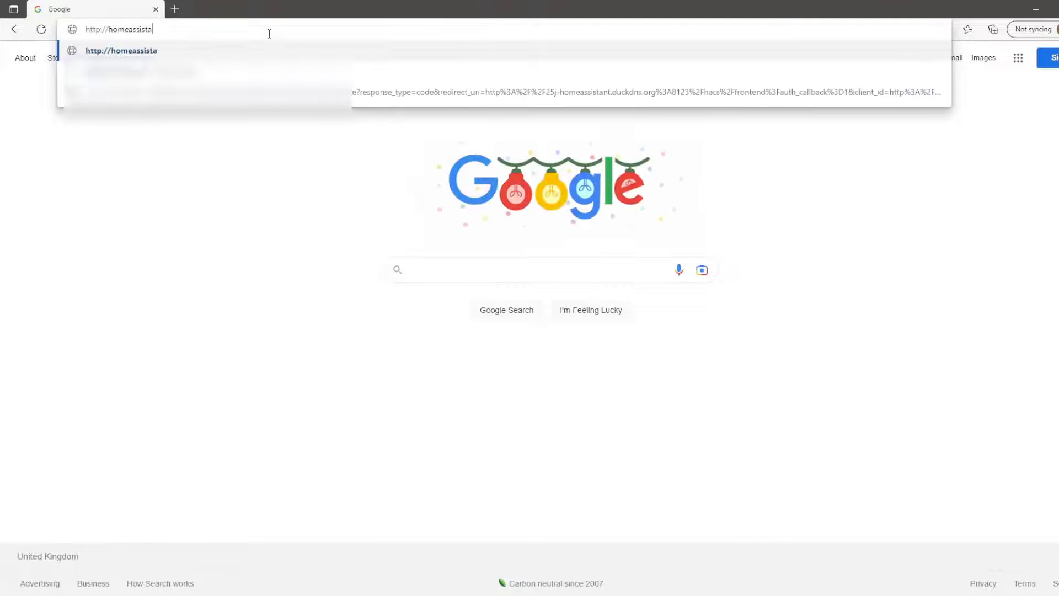
type("nt.local")
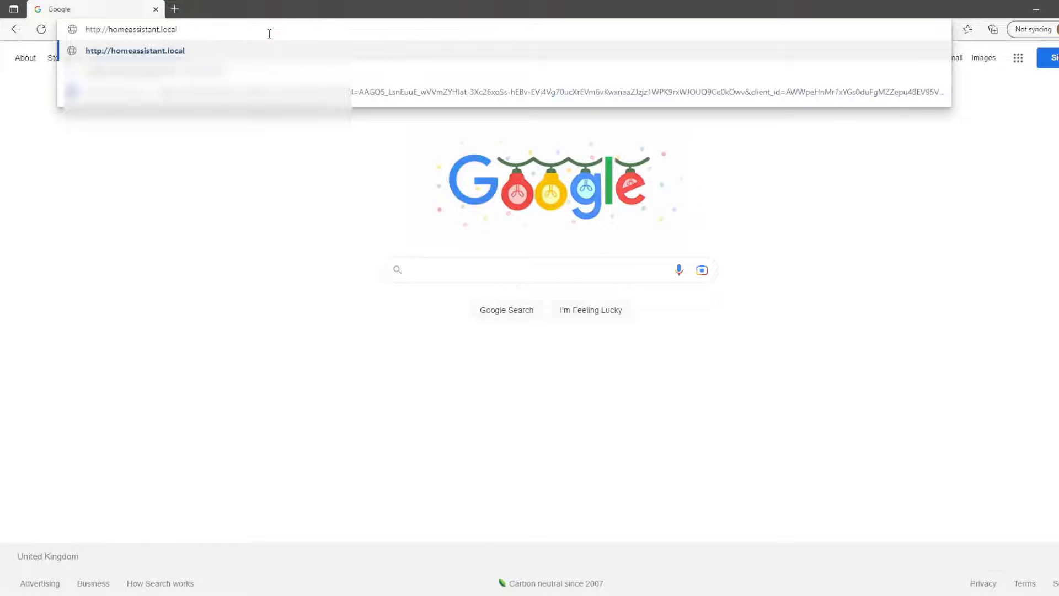
type(":8123")
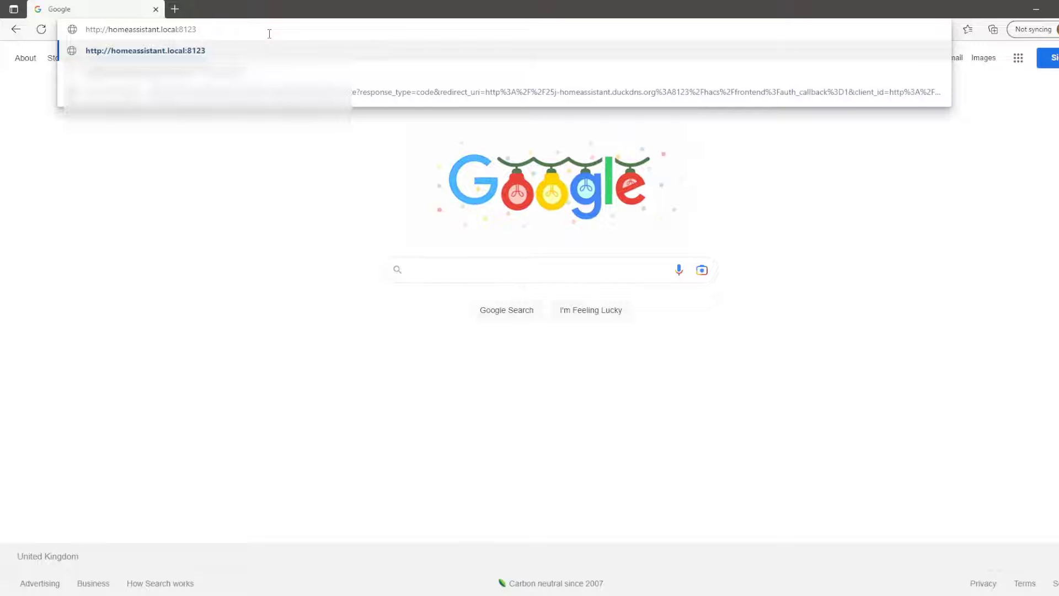
key("Return")
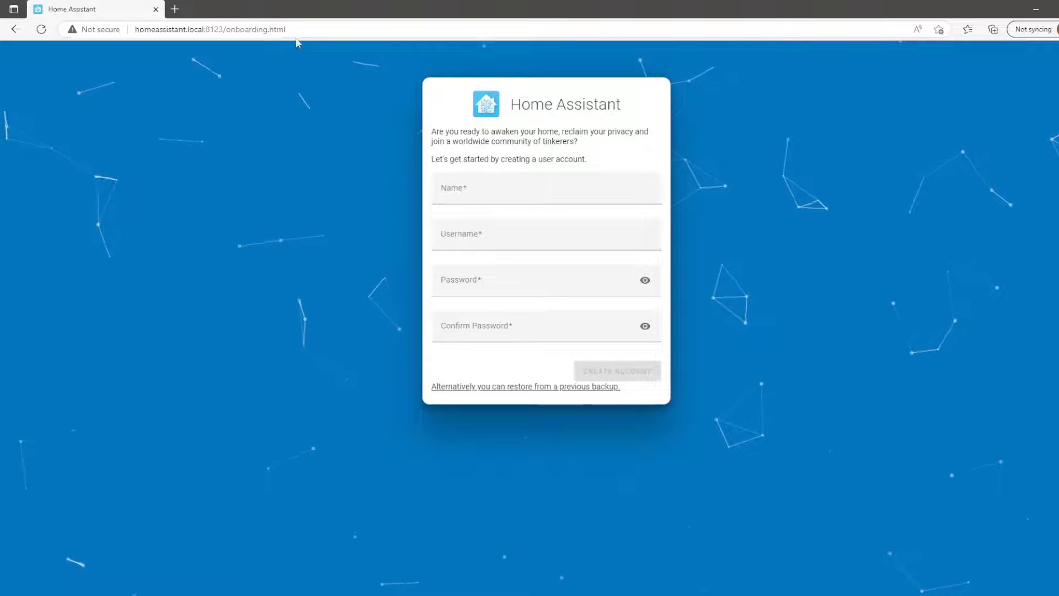
Create the Home Assistant user account, entering the name, password and matching confirmation
left_click(469, 189)
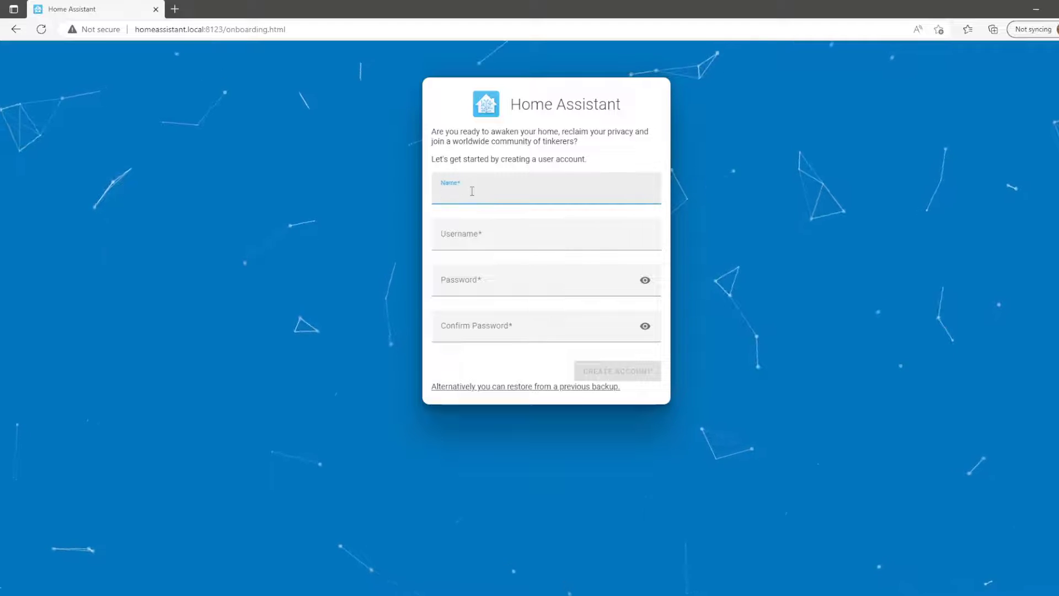
type("user")
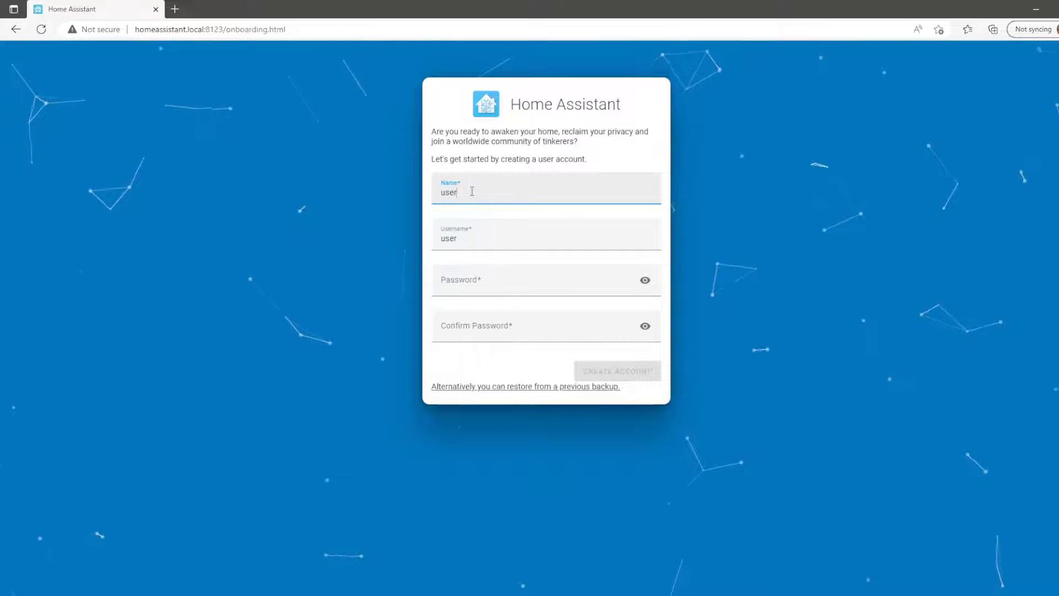
left_click(513, 284)
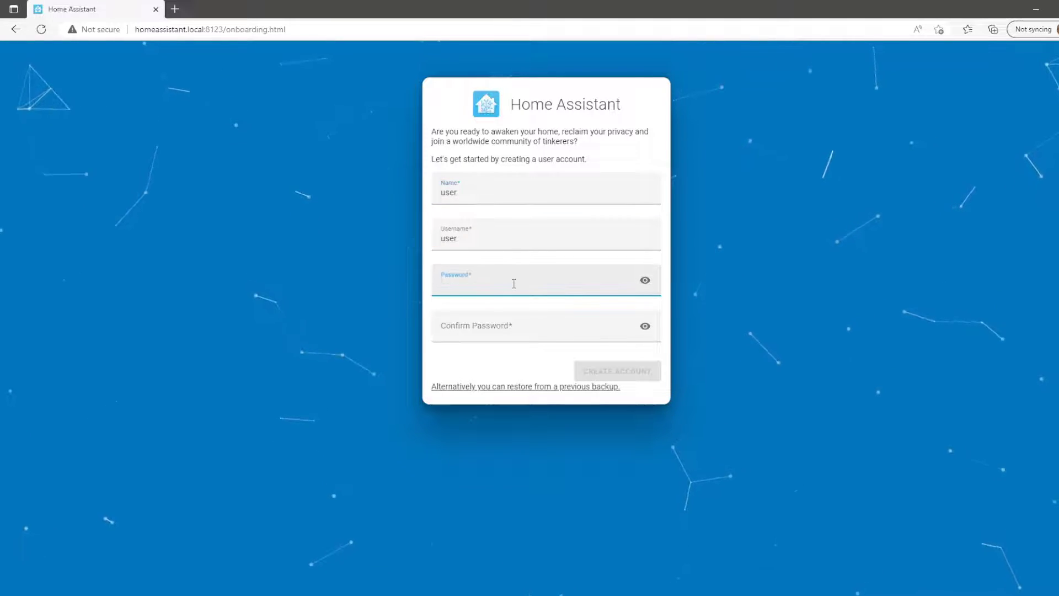
type("user")
key("Tab")
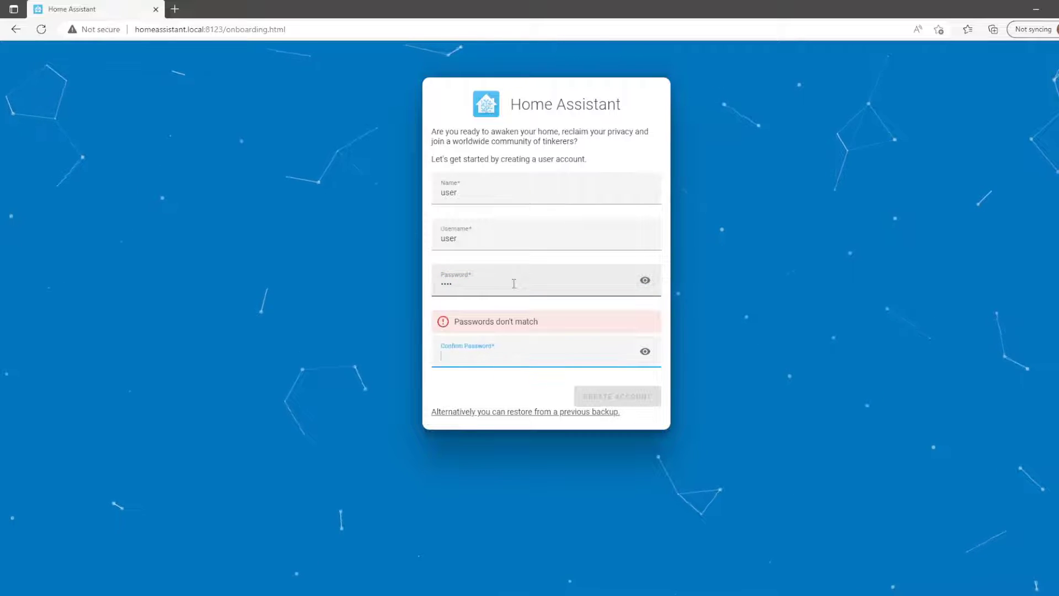
type("user")
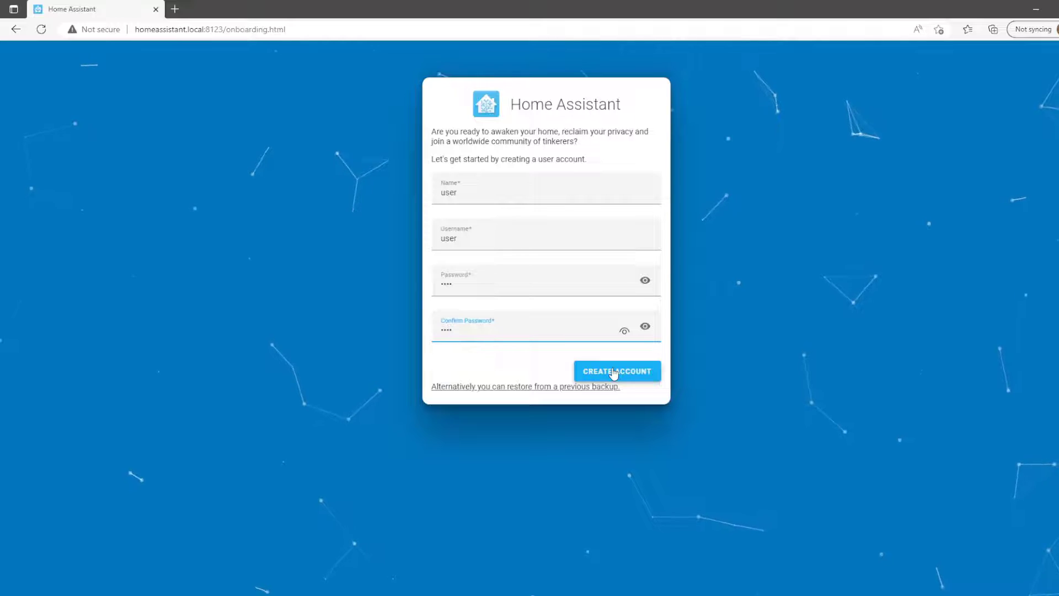
left_click(614, 372)
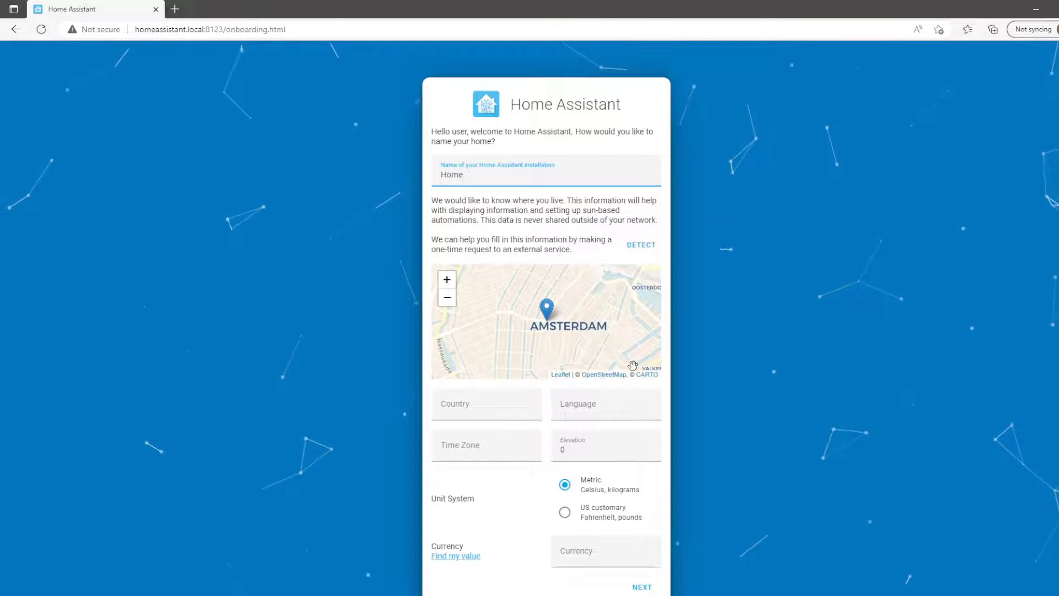
Auto-detect the home location (GB, Europe/London, GBP) and submit the home details
scroll(634, 358, "down", 1)
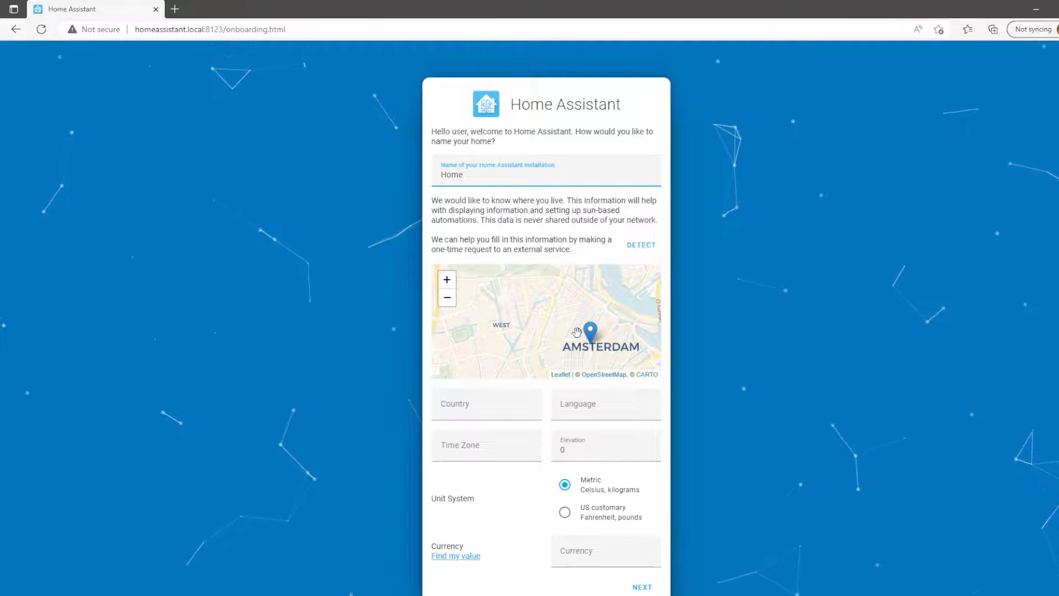
left_click(641, 243)
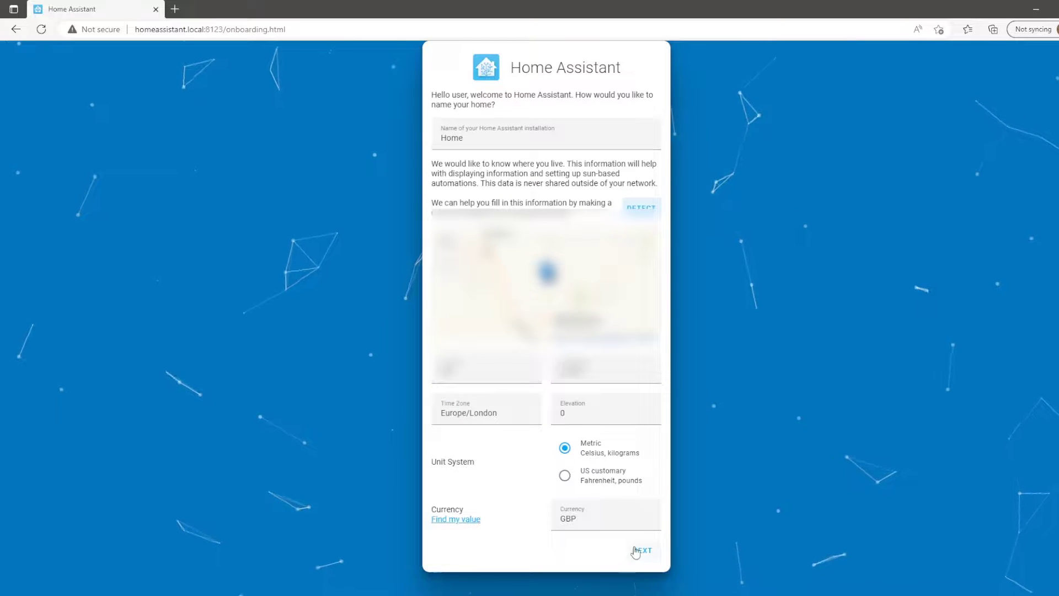
left_click(636, 550)
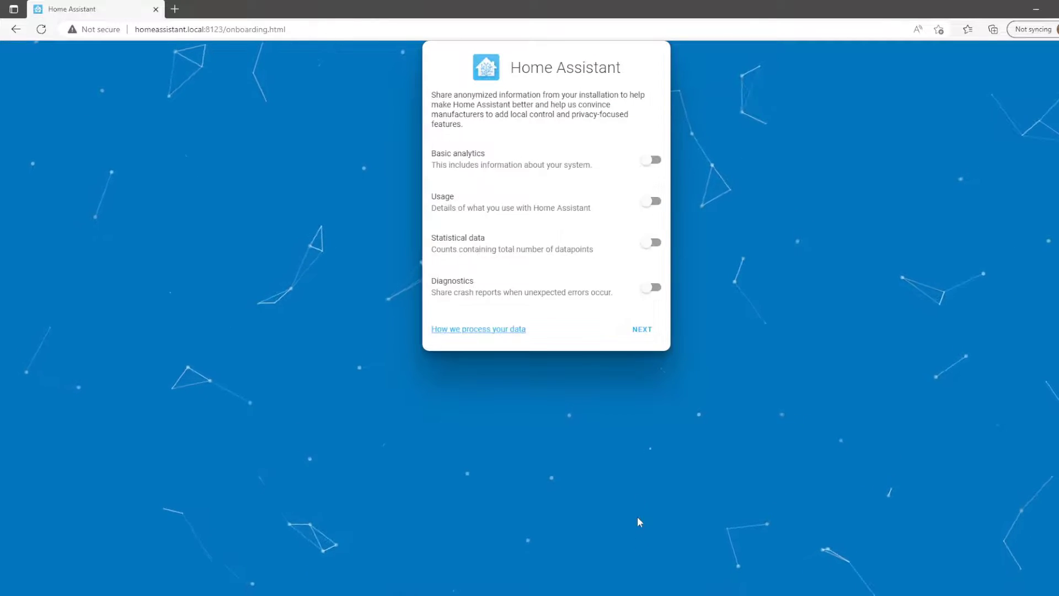
Pass the analytics sharing options and finish onboarding to reach the Overview dashboard
left_click(641, 331)
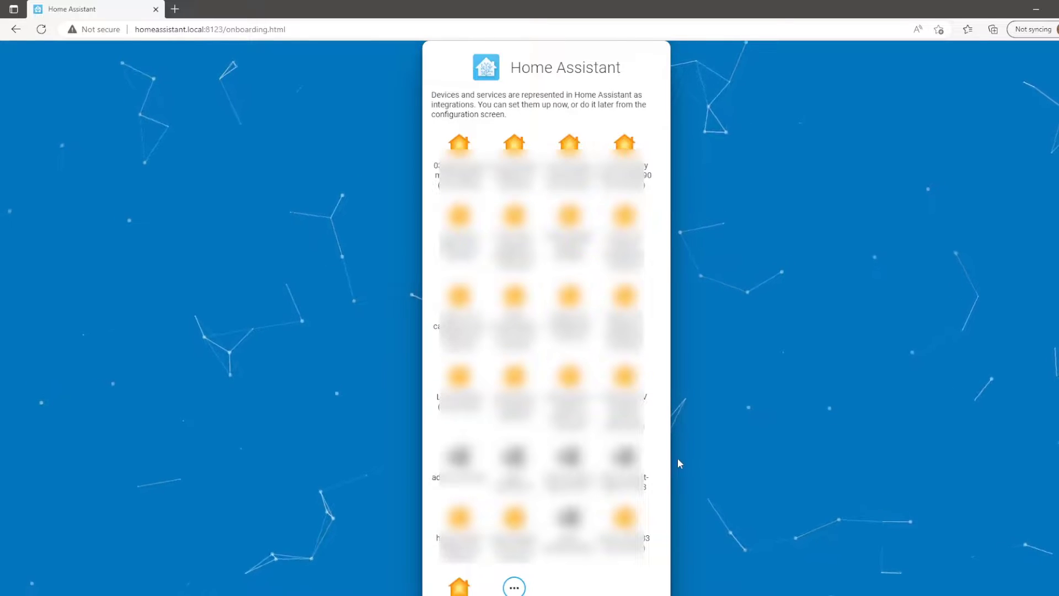
scroll(678, 462, "down", 2)
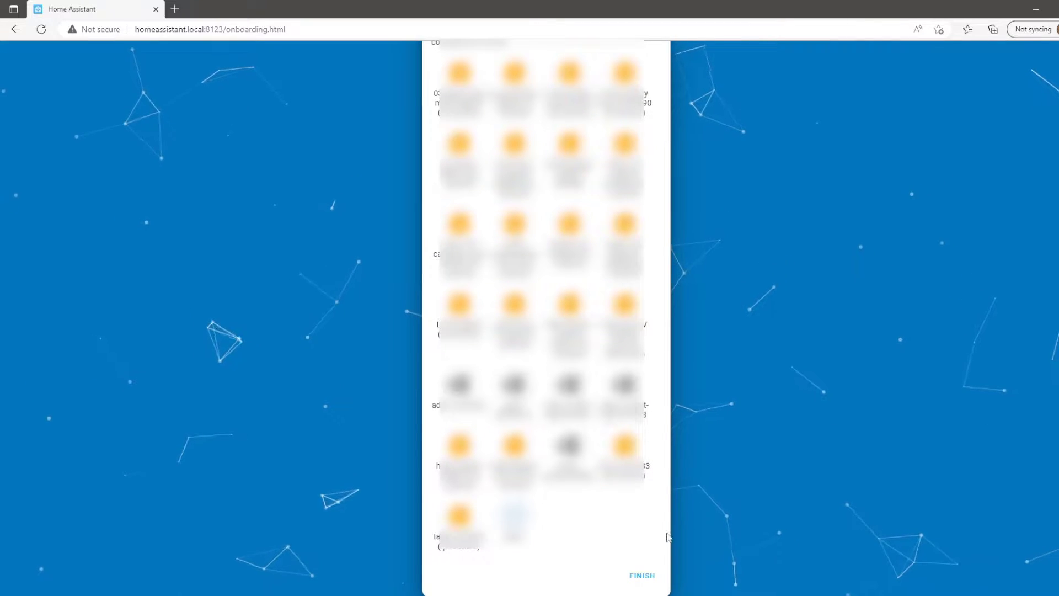
left_click(641, 574)
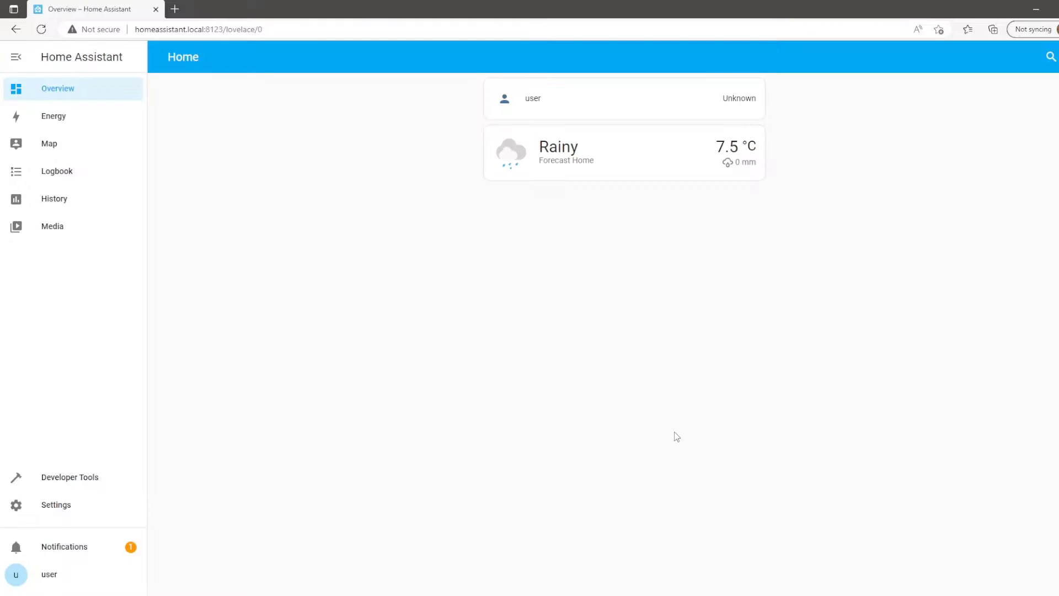